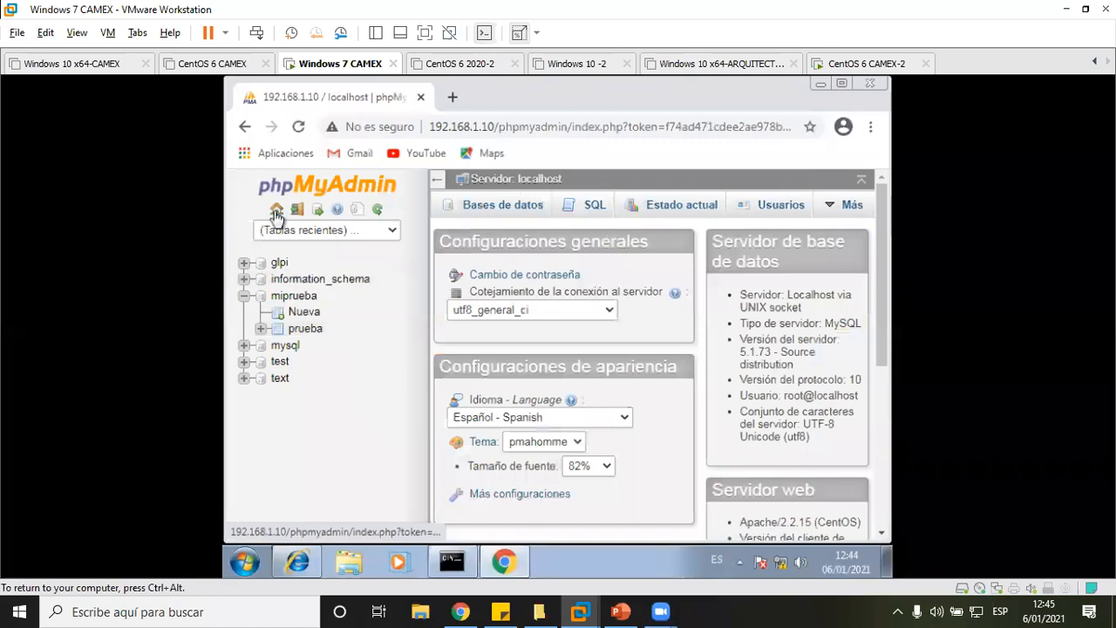
- Create a new database named contacto on the server, leaving the collation at its default
{"action": "left_click", "coordinate": [515, 212]}
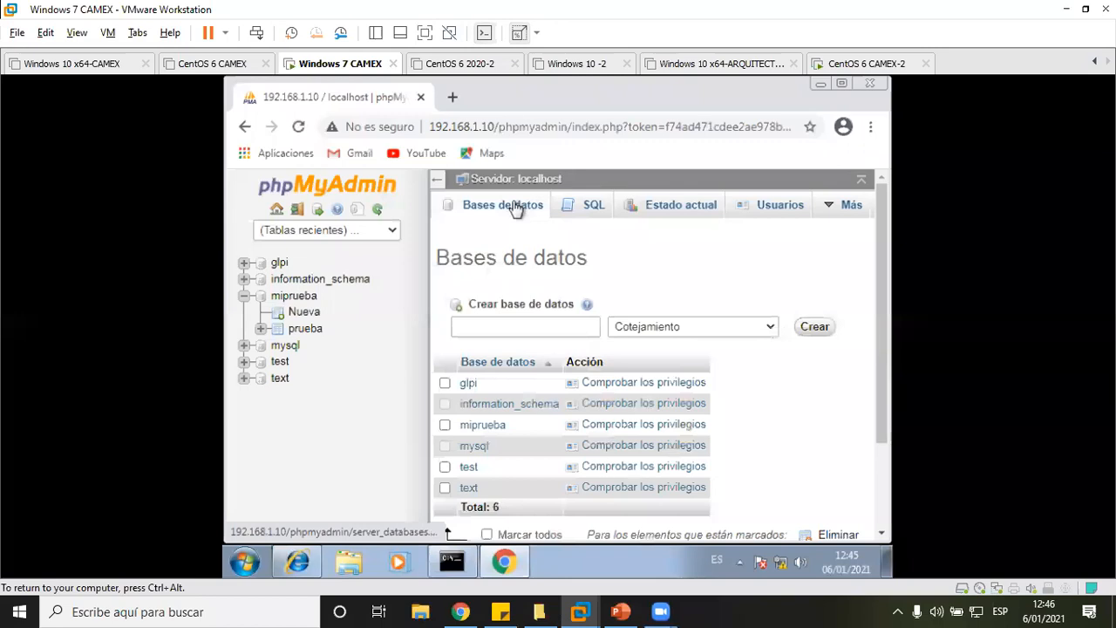
{"action": "left_click", "coordinate": [533, 319]}
{"action": "type", "text": "contacto"}
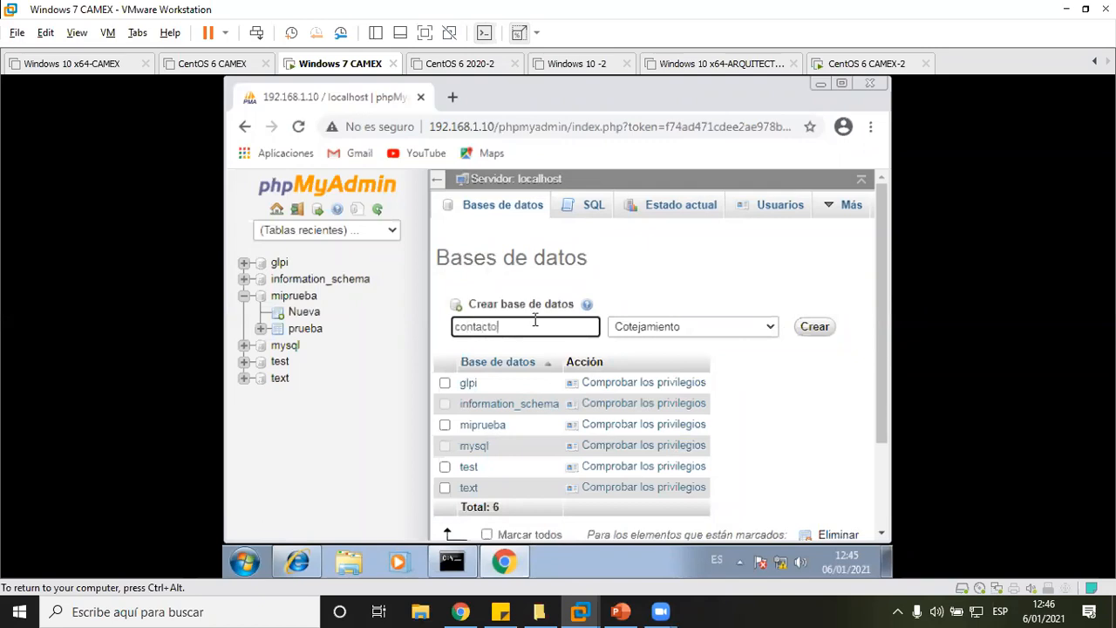
{"action": "left_click", "coordinate": [748, 335]}
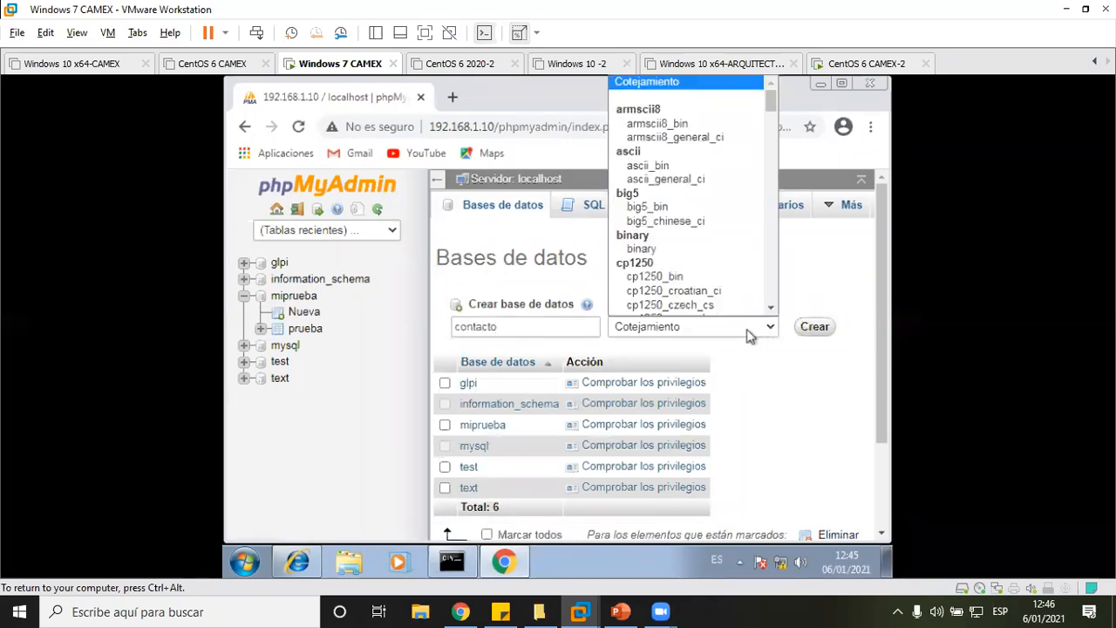
{"action": "left_click", "coordinate": [842, 408]}
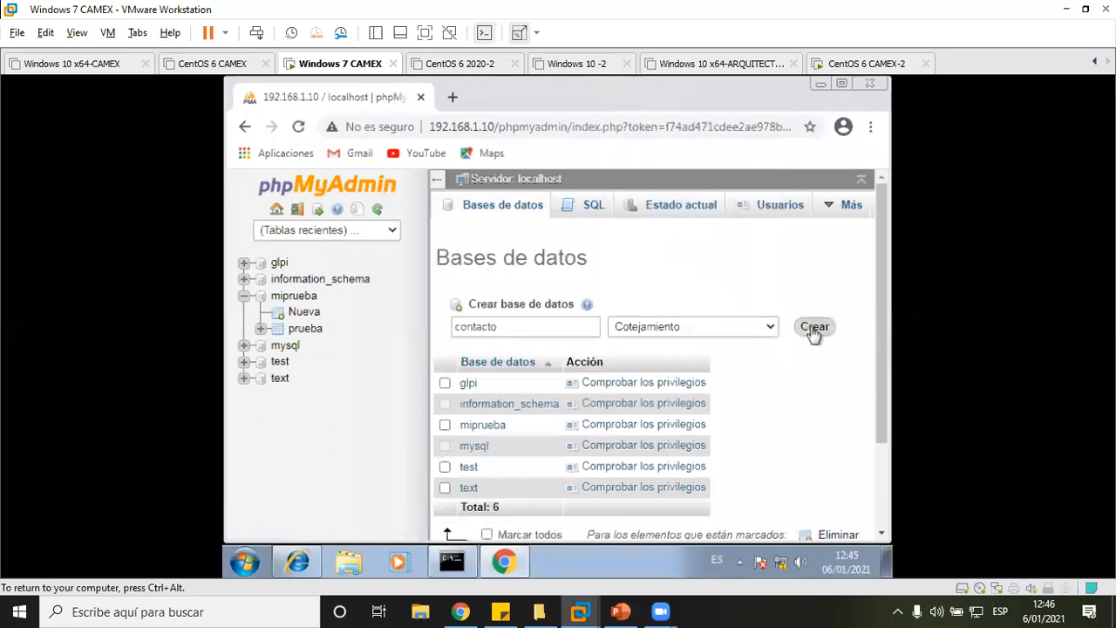
{"action": "left_click", "coordinate": [813, 333]}
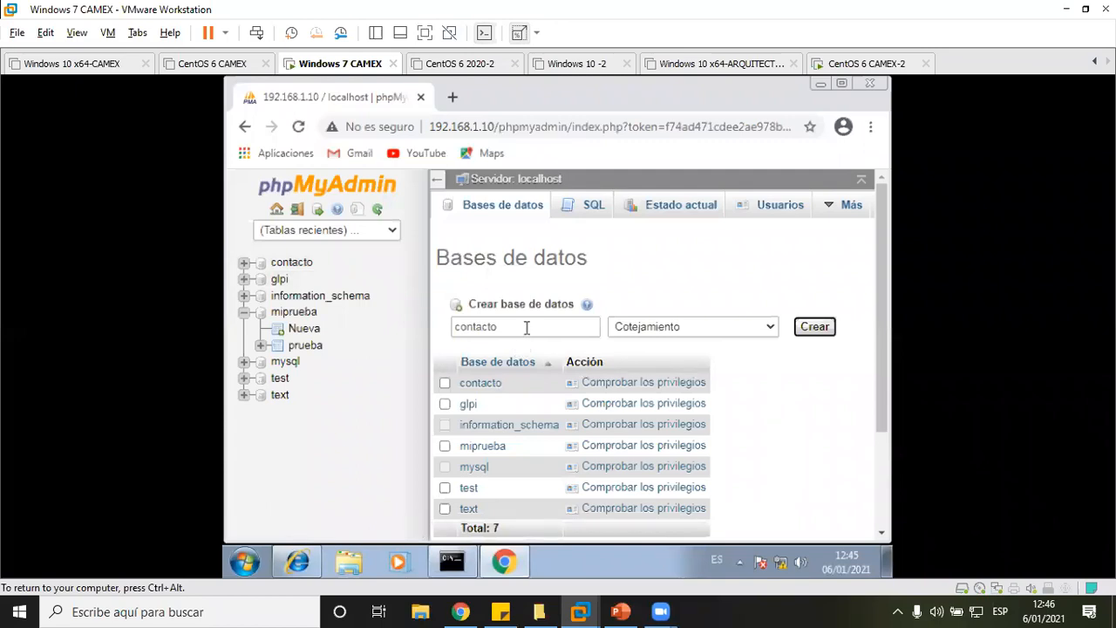
- Open the SQL query editor of the contacto database and check the CREATE TABLE code on the PowerPoint slide
{"action": "left_click", "coordinate": [296, 265]}
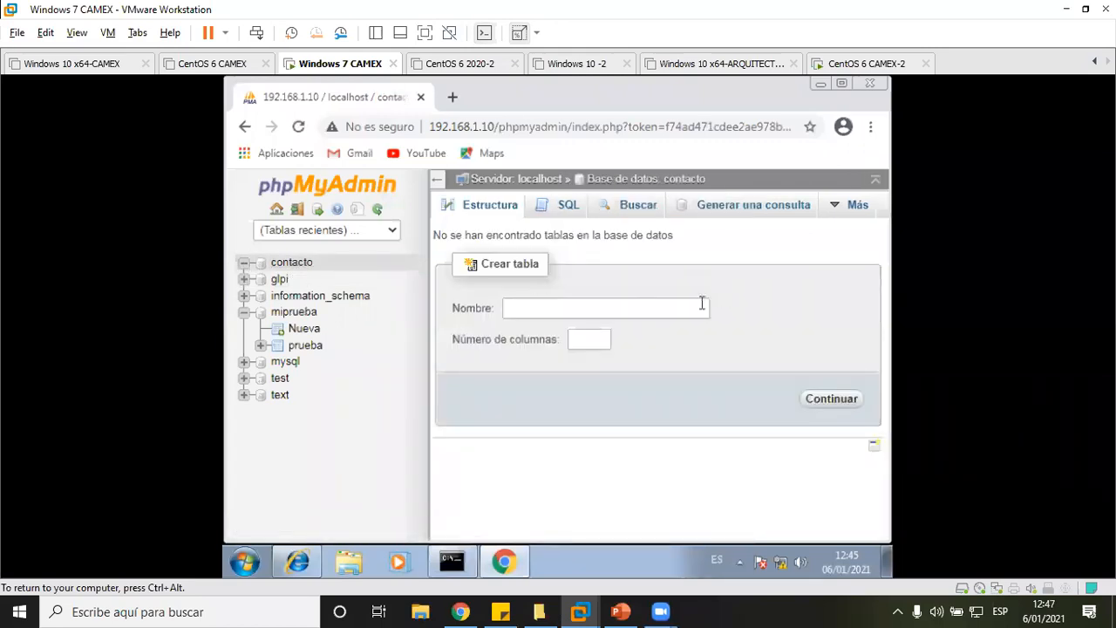
{"action": "left_click", "coordinate": [557, 310]}
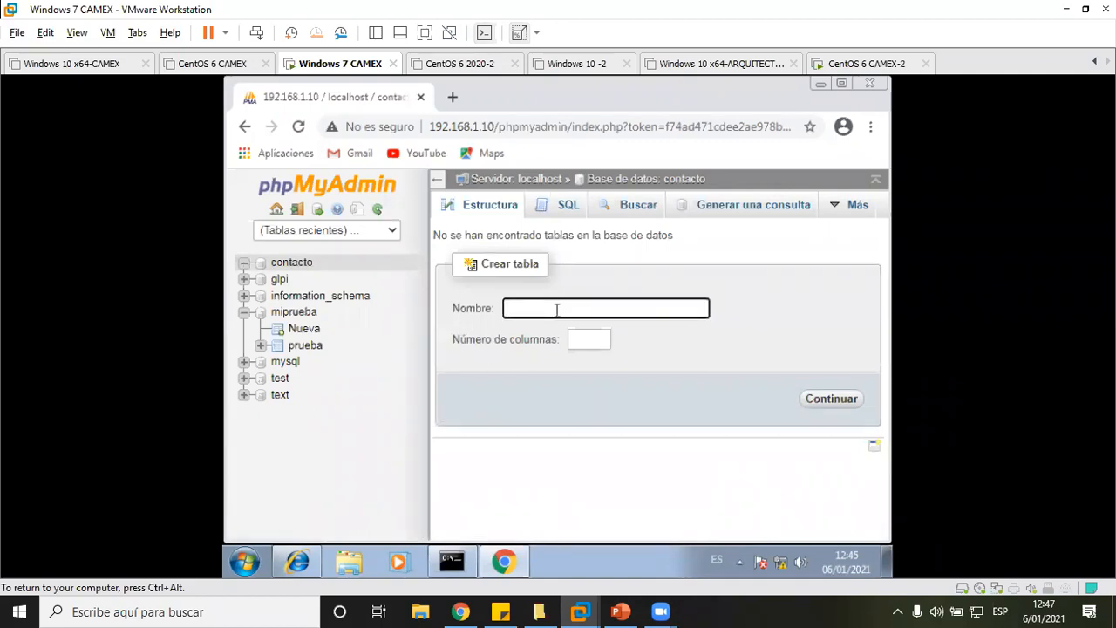
{"action": "left_click", "coordinate": [559, 212]}
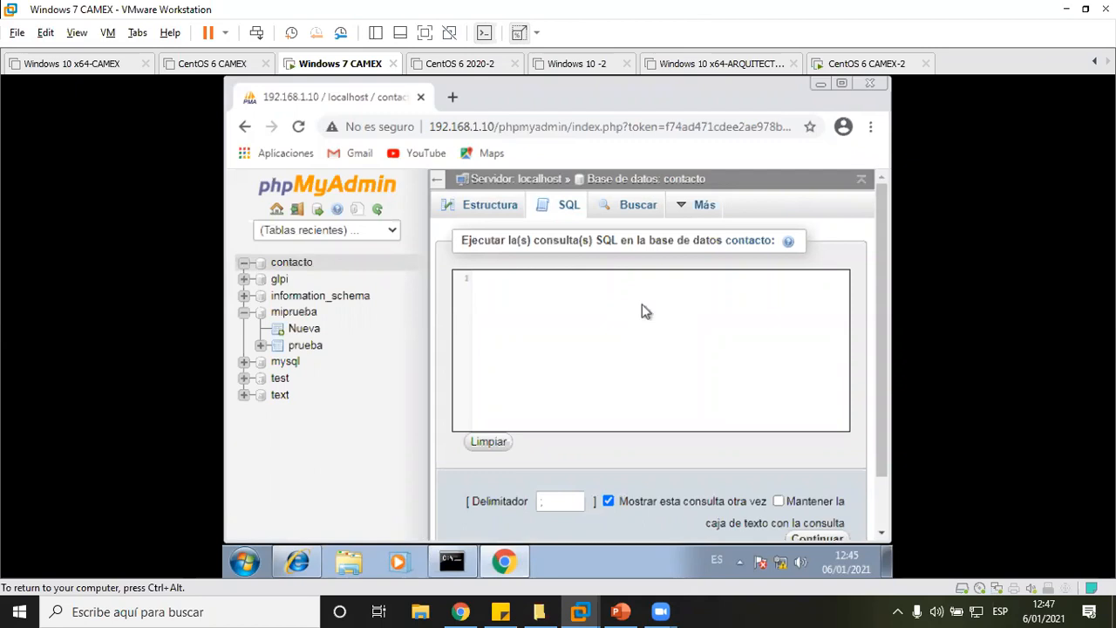
{"action": "left_click", "coordinate": [620, 611]}
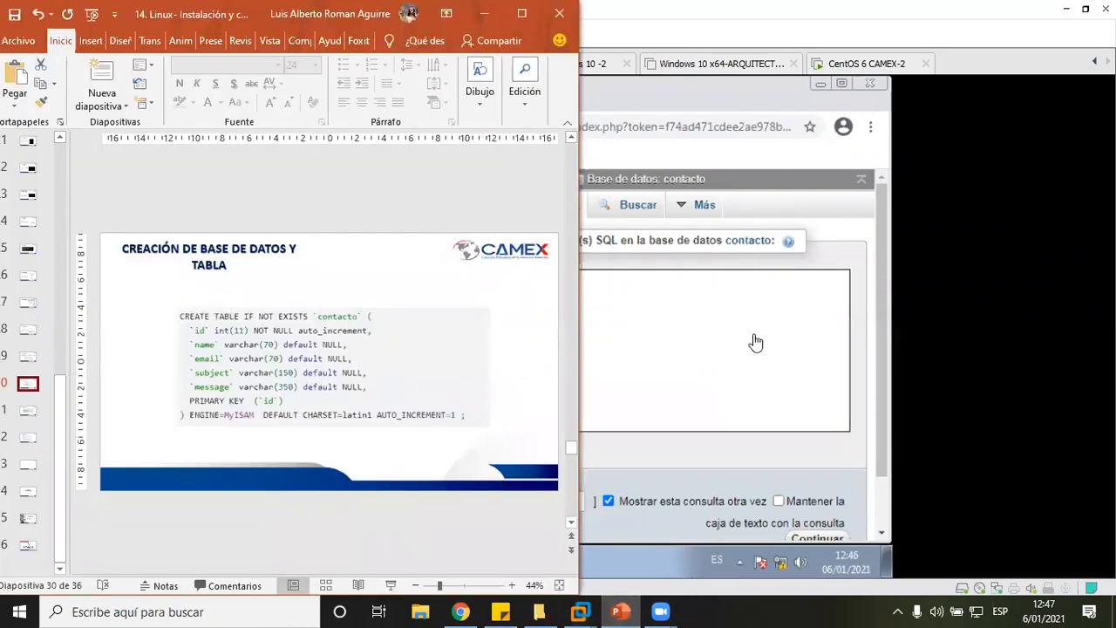
{"action": "left_click", "coordinate": [685, 337]}
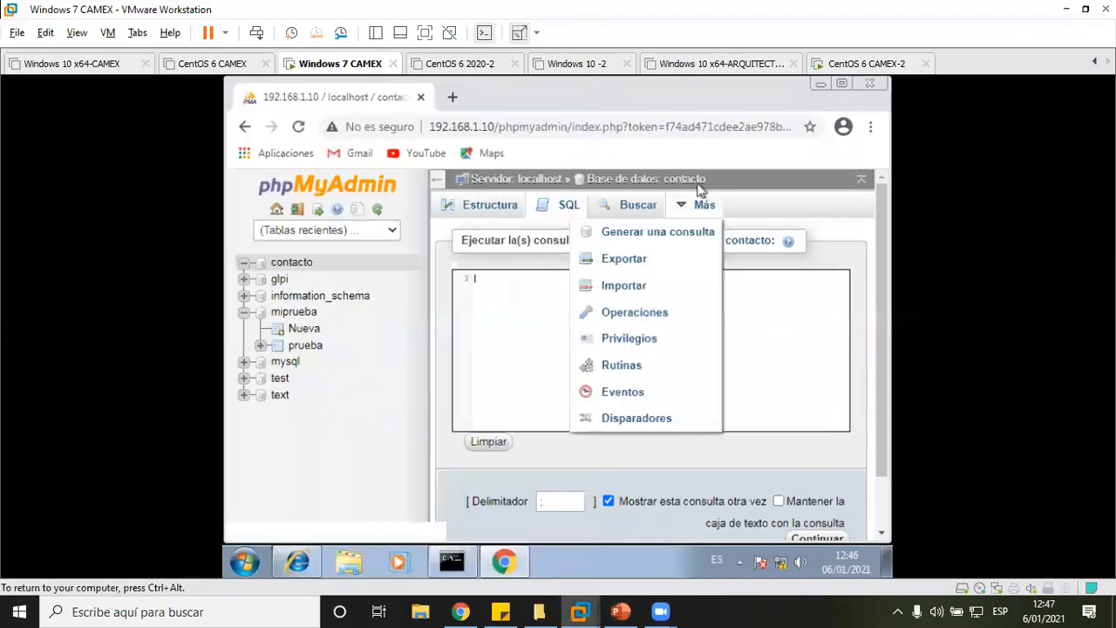
- Switch to the CentOS 6 CAMEX-2 virtual machine and restart the vsftpd service
{"action": "left_click", "coordinate": [859, 68]}
{"action": "left_click", "coordinate": [468, 498]}
{"action": "type", "text": "service vsftpd resatrt"}
{"action": "key", "text": "BackSpace"}
{"action": "key", "text": "BackSpace"}
{"action": "key", "text": "BackSpace"}
{"action": "key", "text": "BackSpace"}
{"action": "type", "text": "tart"}
{"action": "key", "text": "Return"}
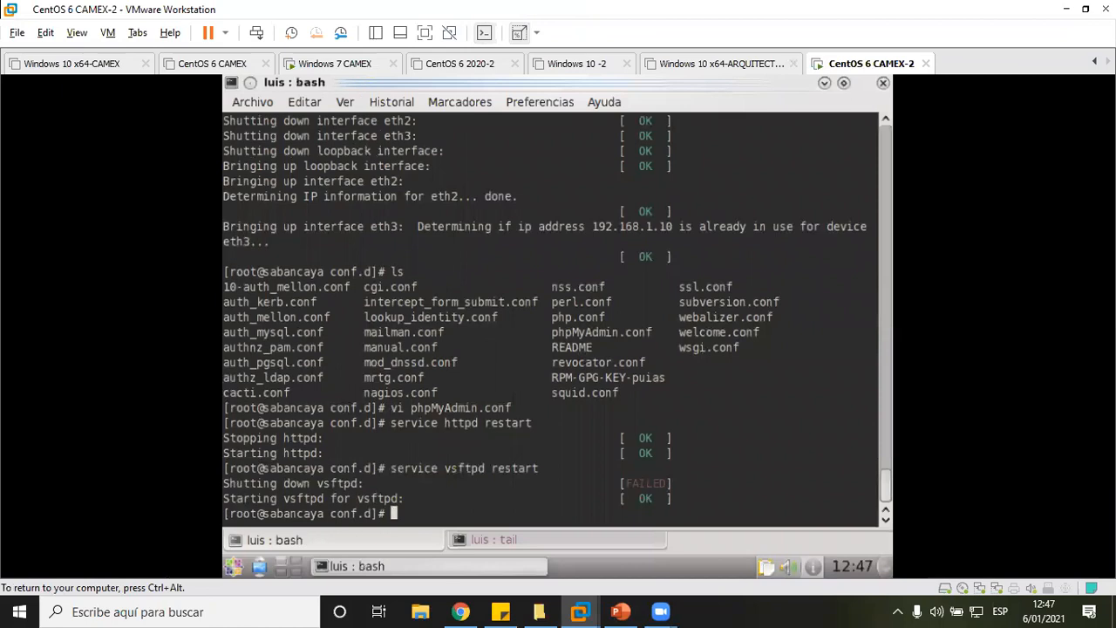
- Go to root's home directory, list its files and copy baseconta.txt to /var/ftp/pub/
{"action": "type", "text": "cd"}
{"action": "key", "text": "Return"}
{"action": "type", "text": "ls"}
{"action": "key", "text": "Return"}
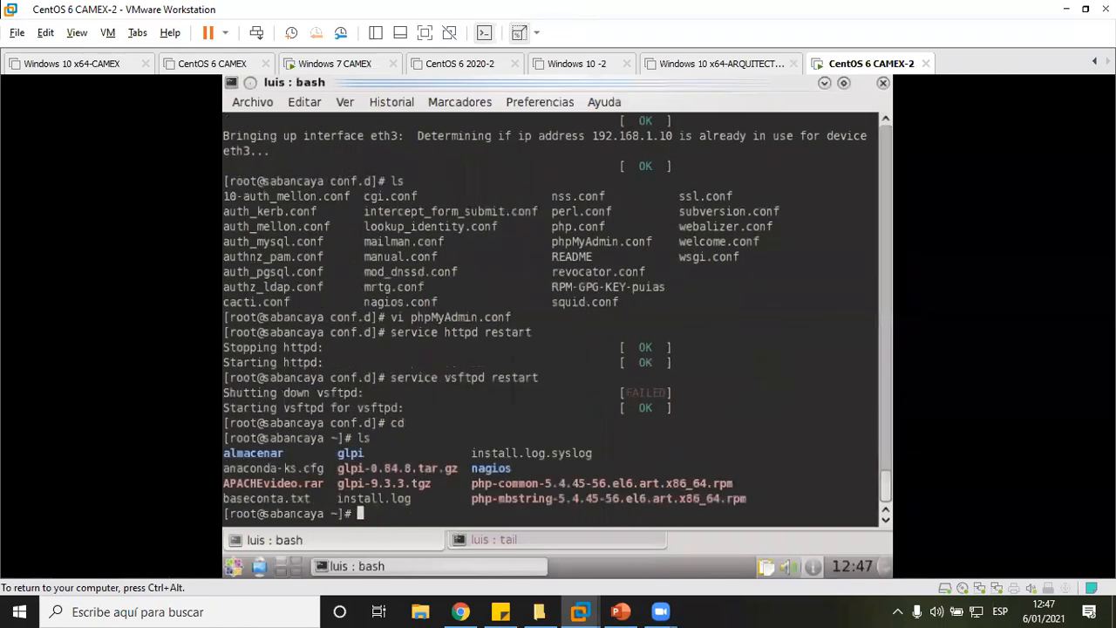
{"action": "type", "text": "cp bas"}
{"action": "key", "text": "Tab"}
{"action": "type", "text": "/"}
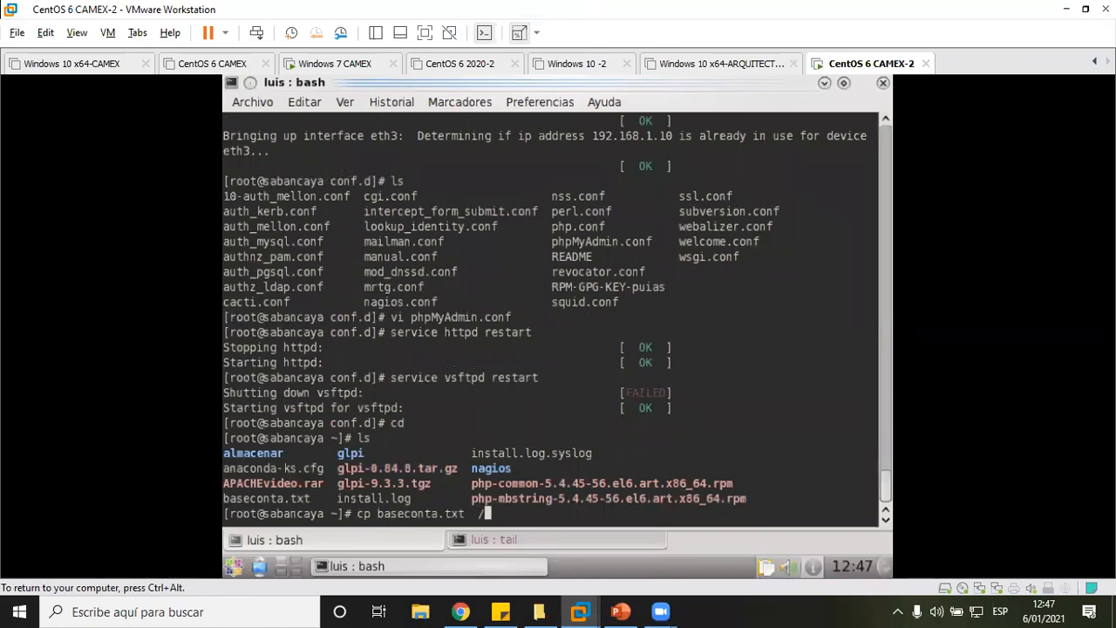
{"action": "type", "text": "var/ftp/pub/"}
{"action": "key", "text": "Return"}
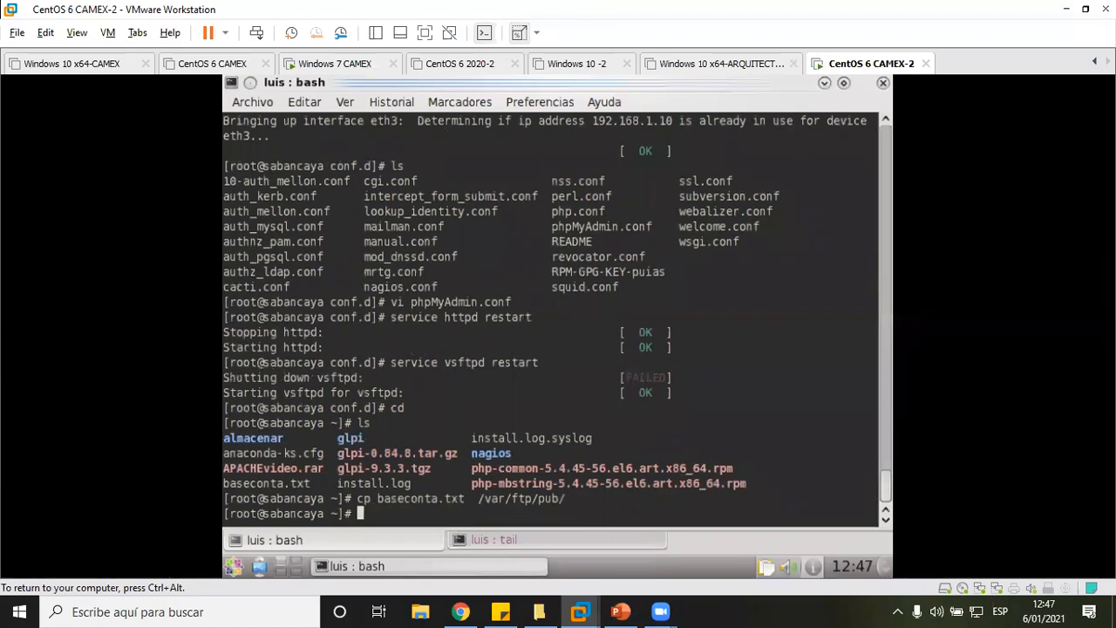
- Switch to the Windows 7 CAMEX virtual machine and load ftp.sabancaya.com in a new browser tab
{"action": "left_click", "coordinate": [336, 62]}
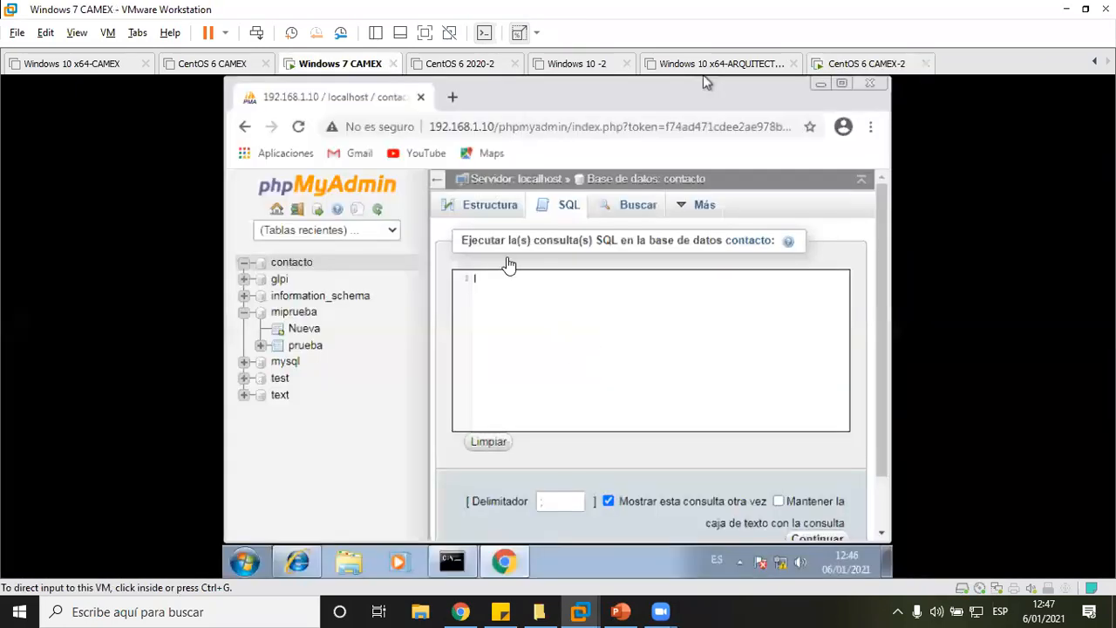
{"action": "left_click", "coordinate": [451, 96]}
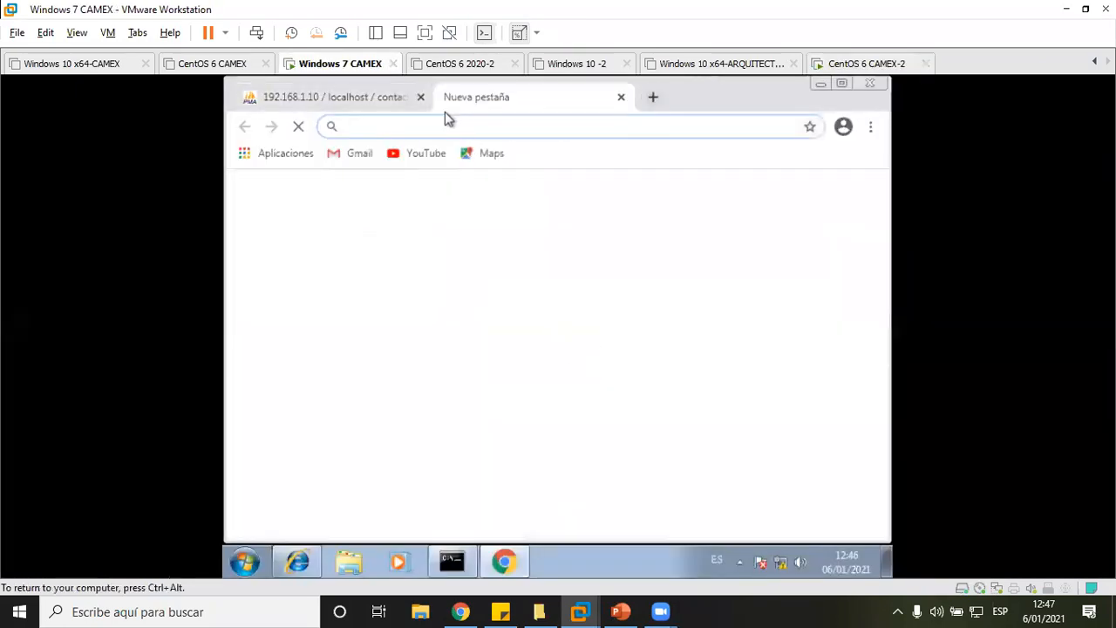
{"action": "type", "text": "ftp"}
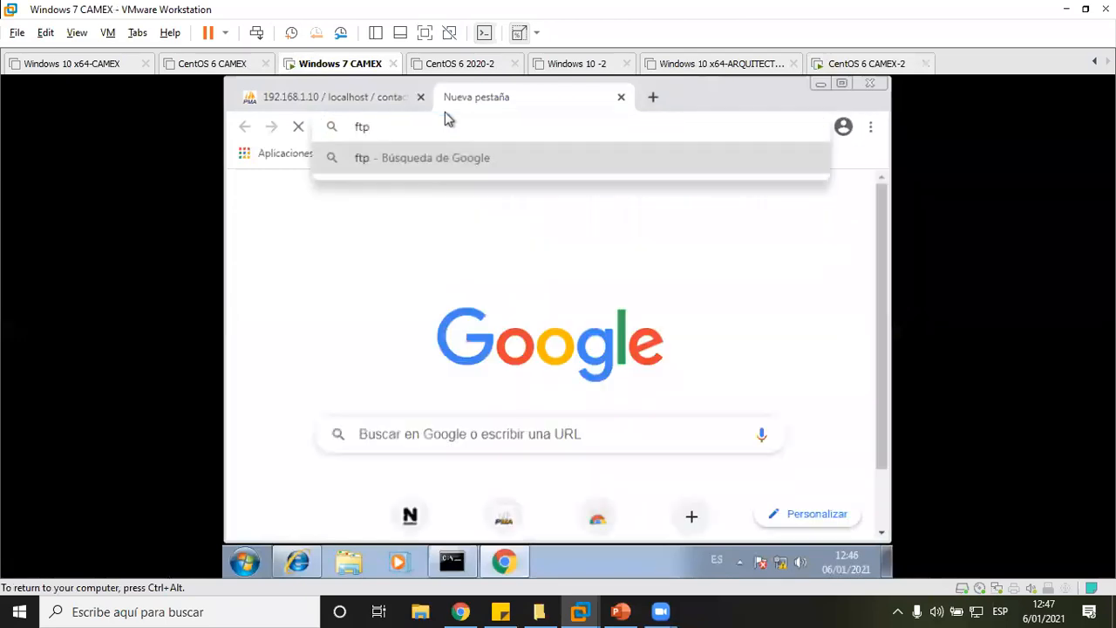
{"action": "type", "text": ".saban"}
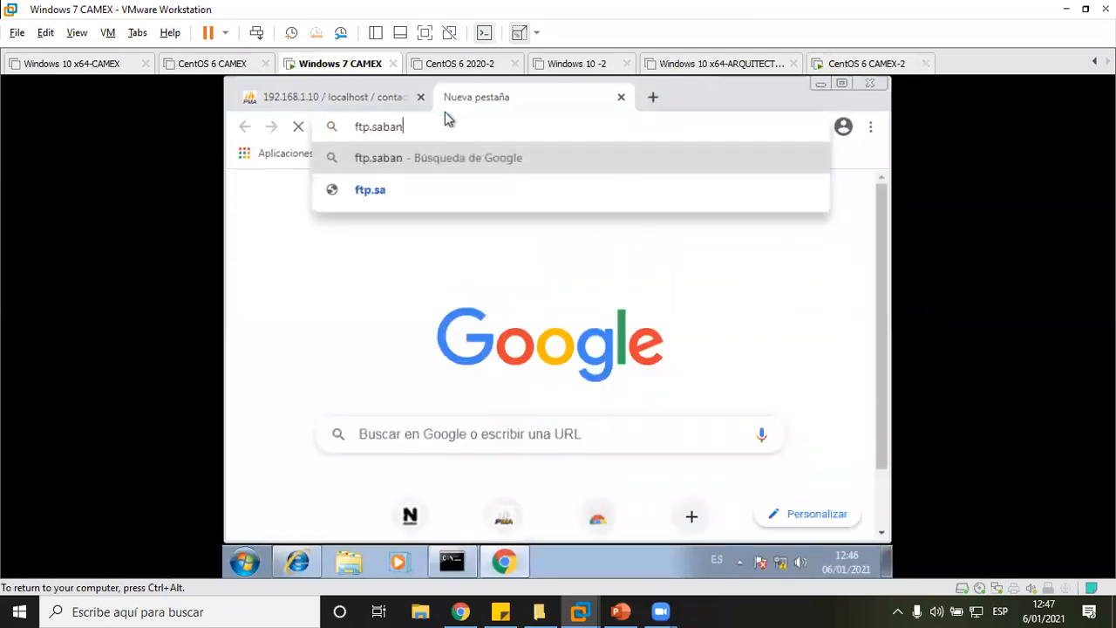
{"action": "type", "text": "caya"}
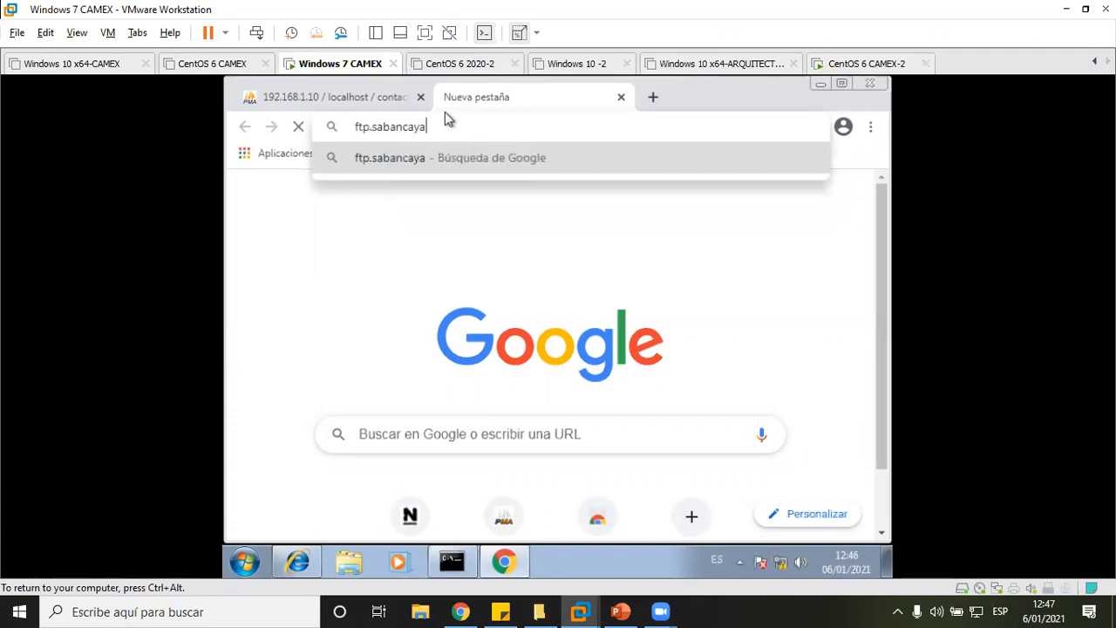
{"action": "type", "text": ".com"}
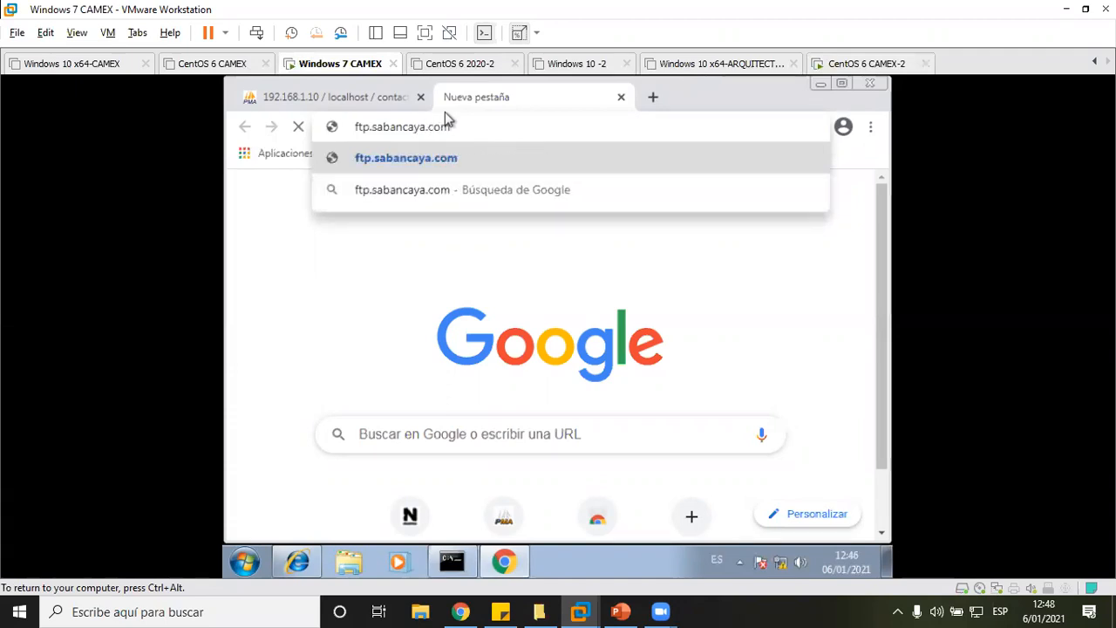
{"action": "key", "text": "Return"}
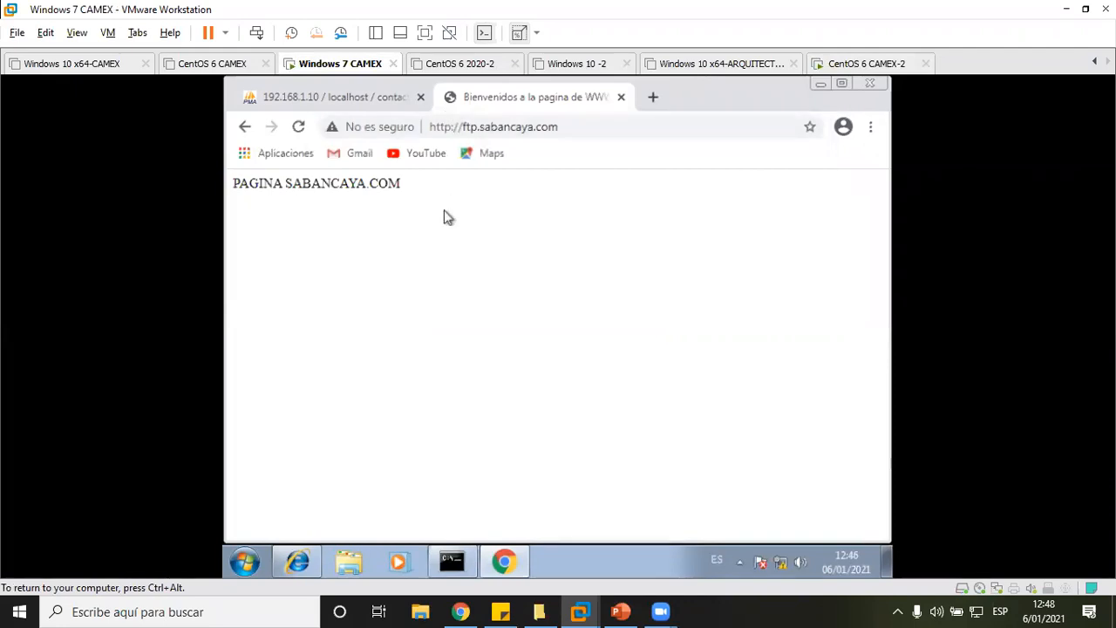
{"action": "left_click_drag", "start_coordinate": [460, 126], "coordinate": [361, 129]}
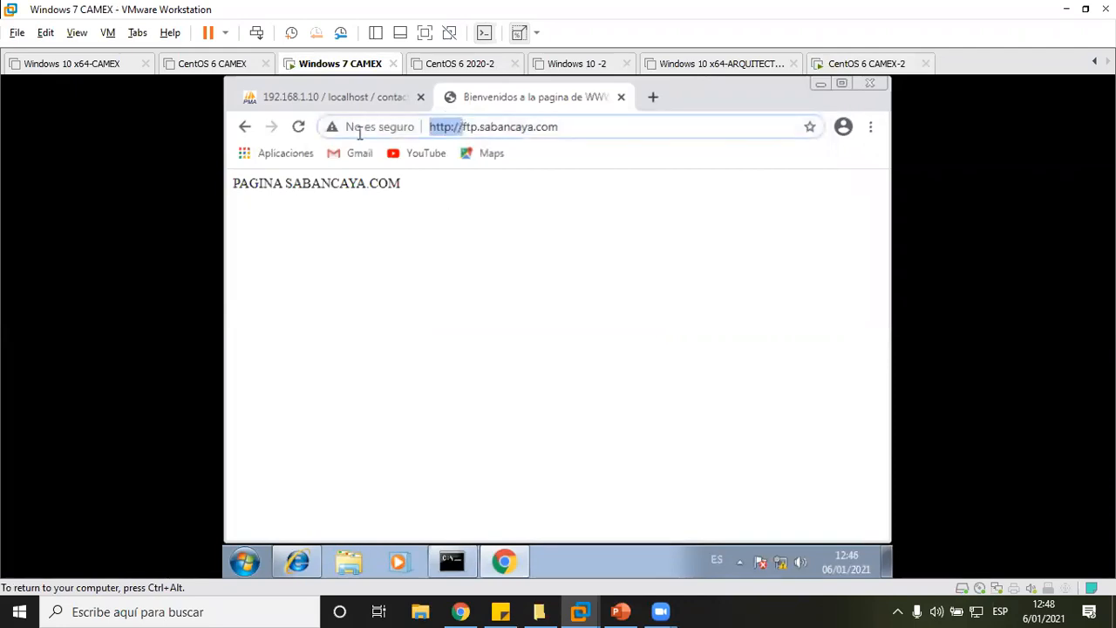
{"action": "key", "text": "BackSpace"}
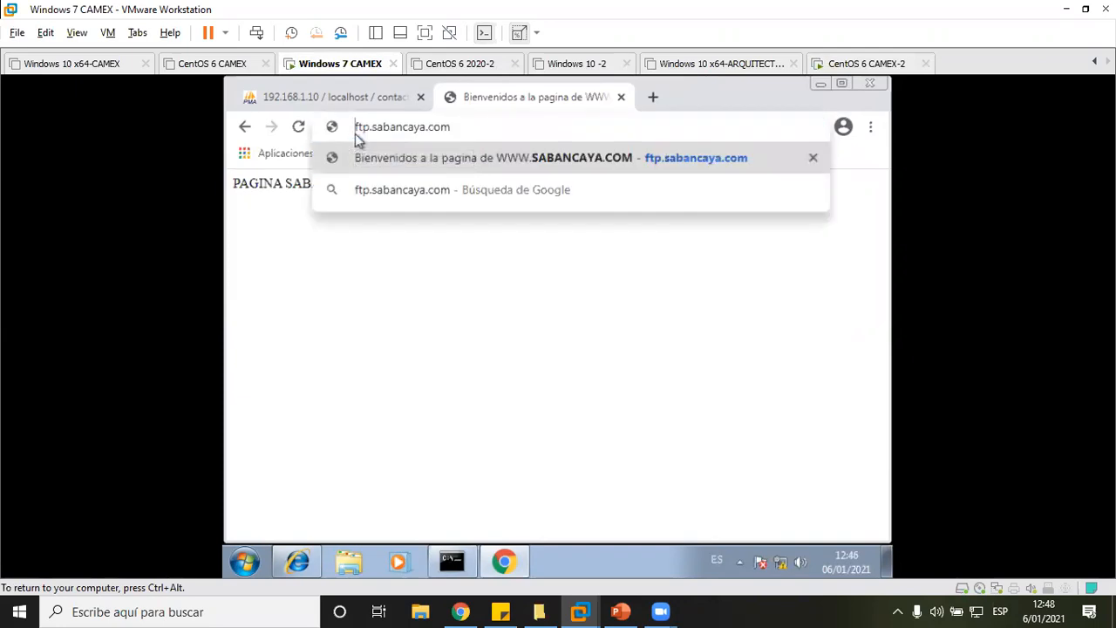
{"action": "key", "text": "Return"}
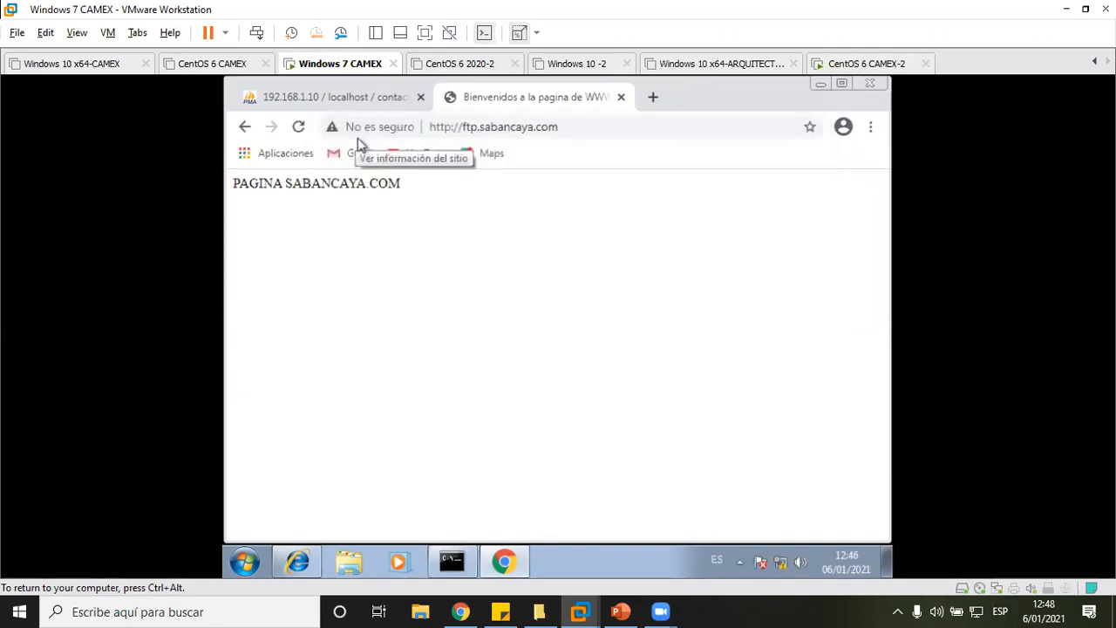
- Change the address protocol to FTP and load ftp://ftp.sabancaya.com
{"action": "left_click", "coordinate": [460, 127]}
{"action": "left_click", "coordinate": [459, 128]}
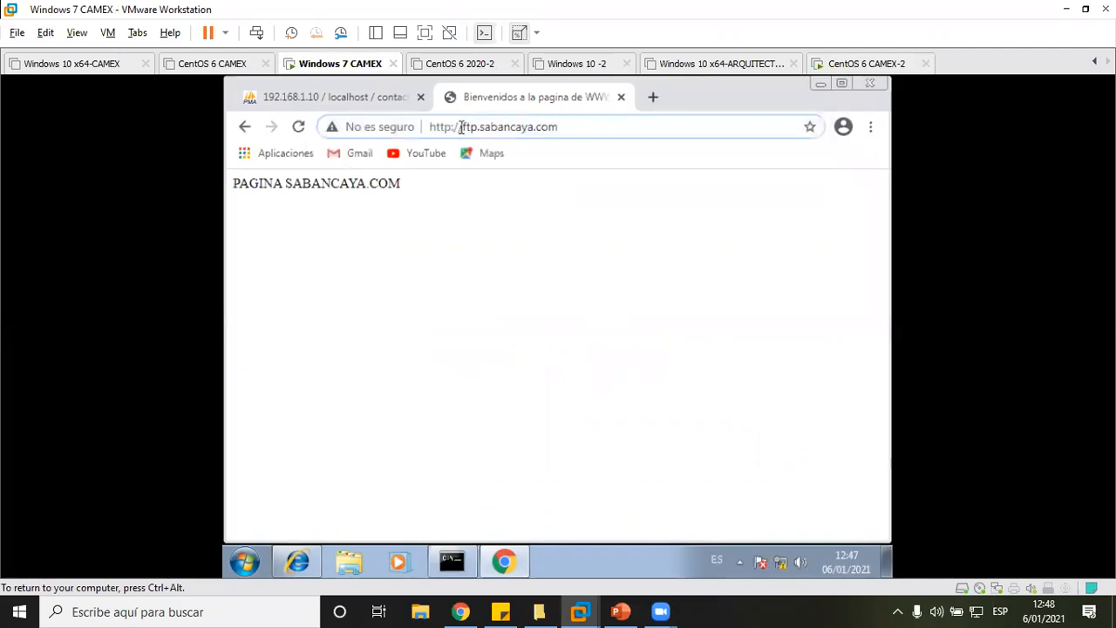
{"action": "key", "text": "BackSpace"}
{"action": "key", "text": "BackSpace"}
{"action": "key", "text": "BackSpace"}
{"action": "key", "text": "BackSpace"}
{"action": "key", "text": "BackSpace"}
{"action": "key", "text": "BackSpace"}
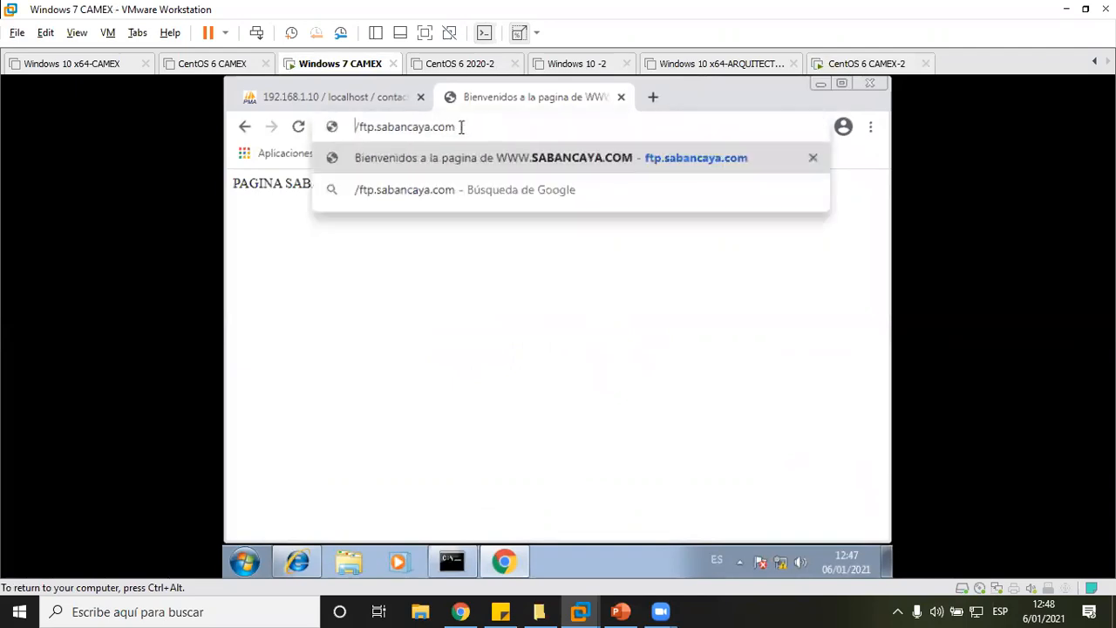
{"action": "type", "text": "ftp://"}
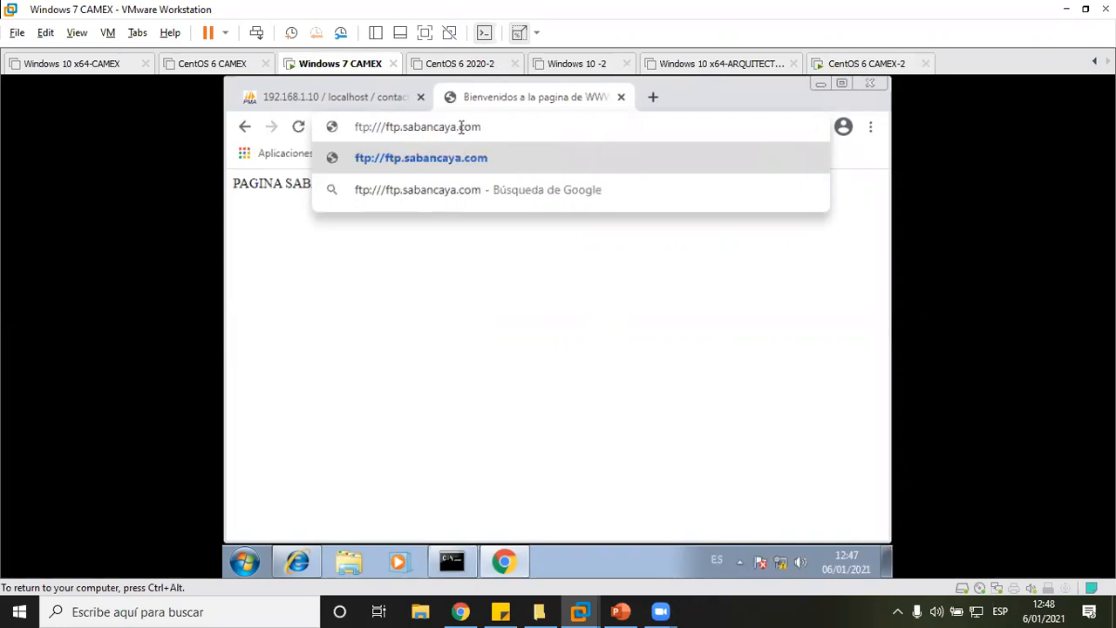
{"action": "key", "text": "Return"}
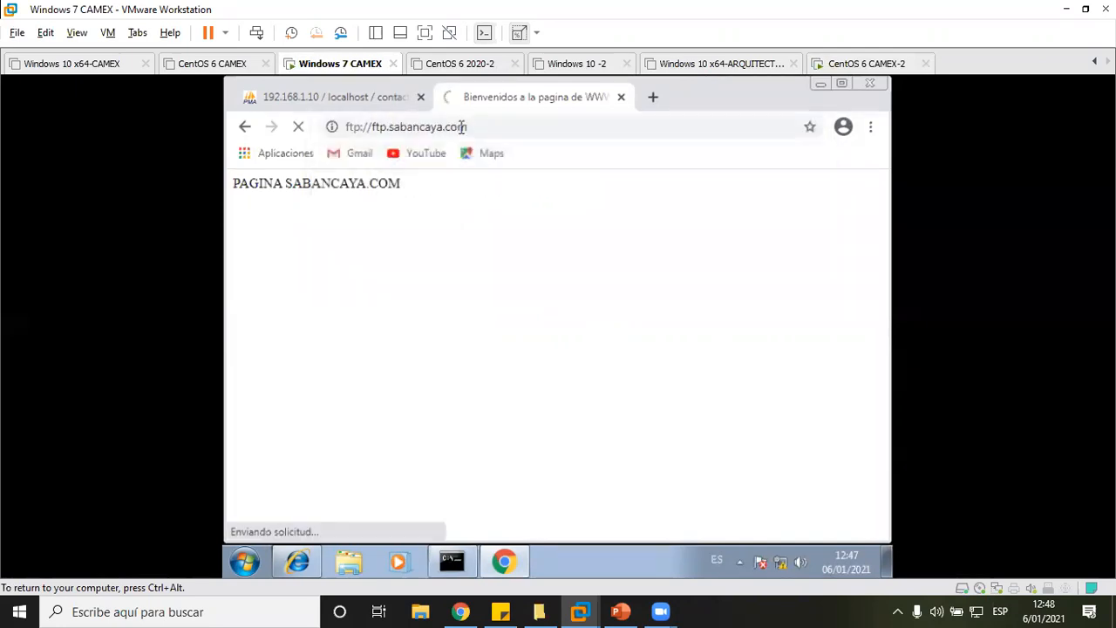
- Download baseconta.txt from the FTP site's pub folder and open it in Notepad
{"action": "left_click", "coordinate": [261, 264]}
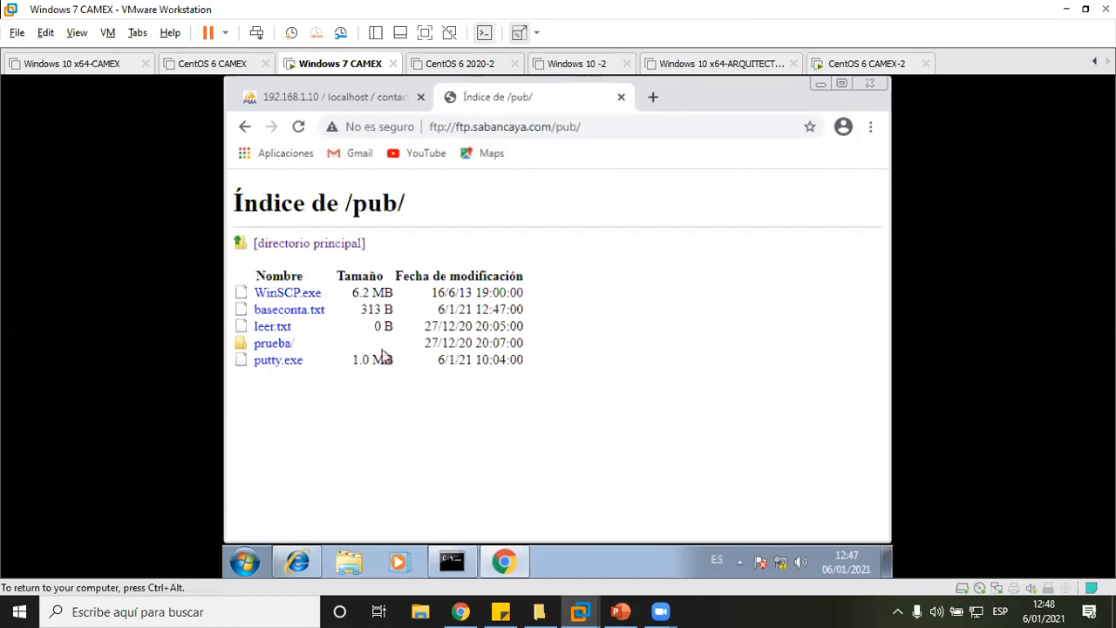
{"action": "left_click", "coordinate": [292, 310]}
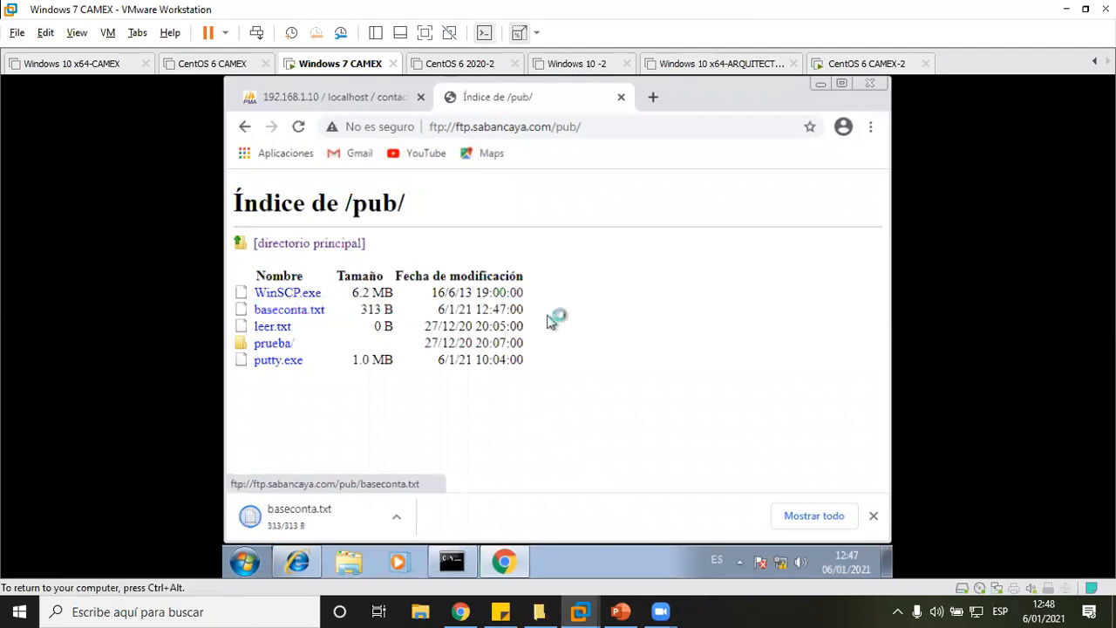
{"action": "left_click", "coordinate": [361, 508]}
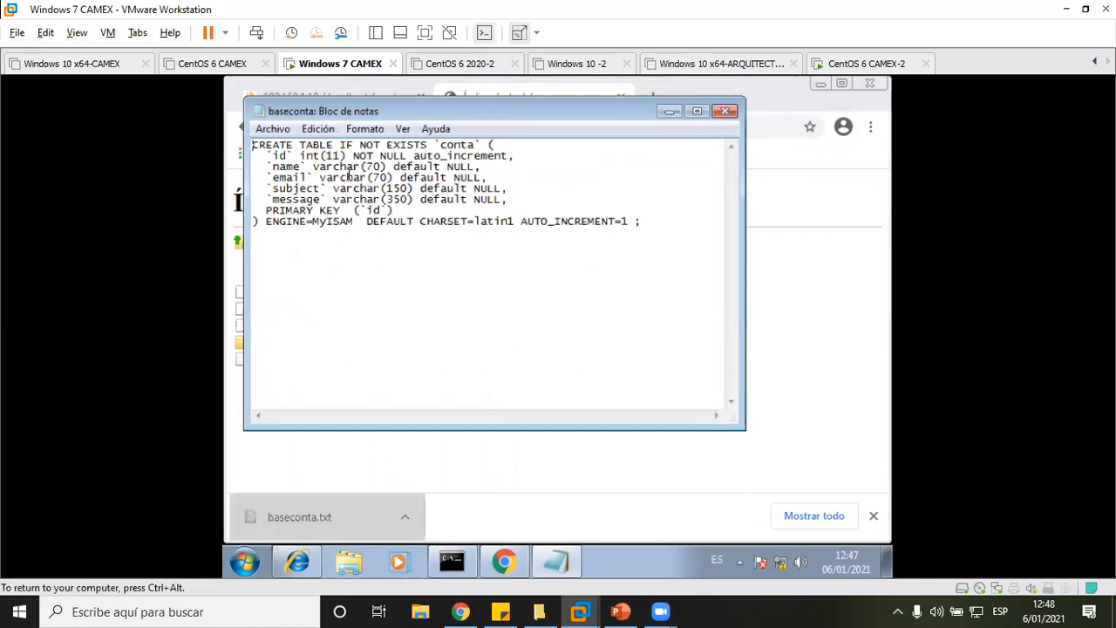
- Change the table name in the CREATE TABLE statement to contacto
{"action": "left_click_drag", "start_coordinate": [253, 148], "coordinate": [689, 224]}
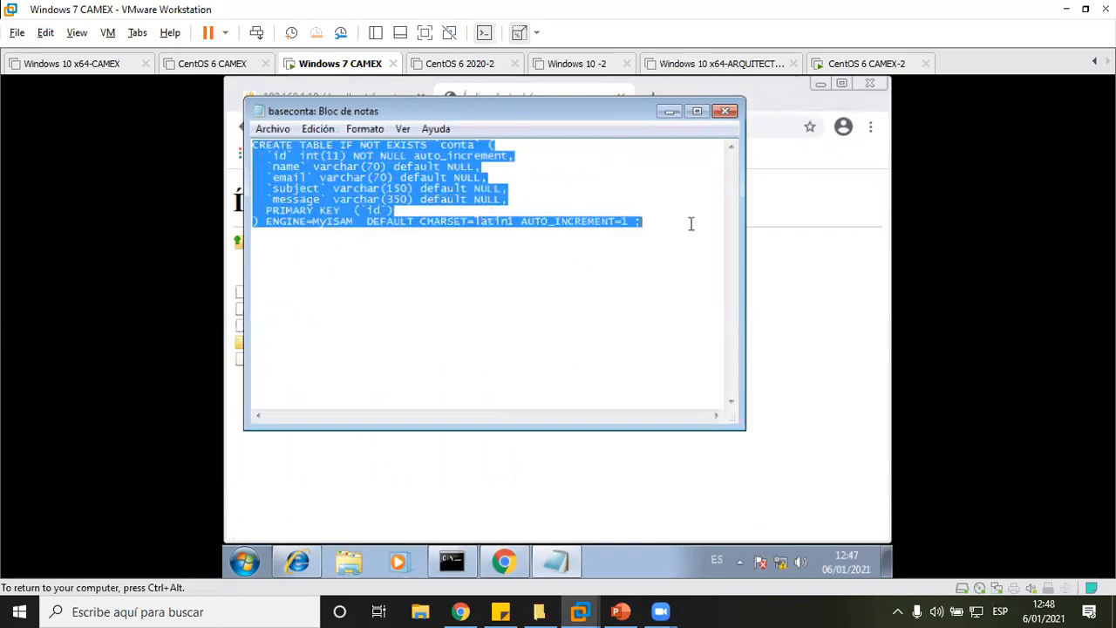
{"action": "left_click", "coordinate": [476, 148]}
{"action": "type", "text": "cto"}
- Select the CREATE TABLE script from its first line down to the ENGINE line
{"action": "left_click", "coordinate": [253, 146]}
{"action": "key", "text": "shift+Down"}
{"action": "key", "text": "shift+Down"}
{"action": "key", "text": "shift+Down"}
{"action": "key", "text": "shift+Down"}
{"action": "key", "text": "shift+Down"}
{"action": "key", "text": "shift+Down"}
{"action": "key", "text": "shift+Down"}
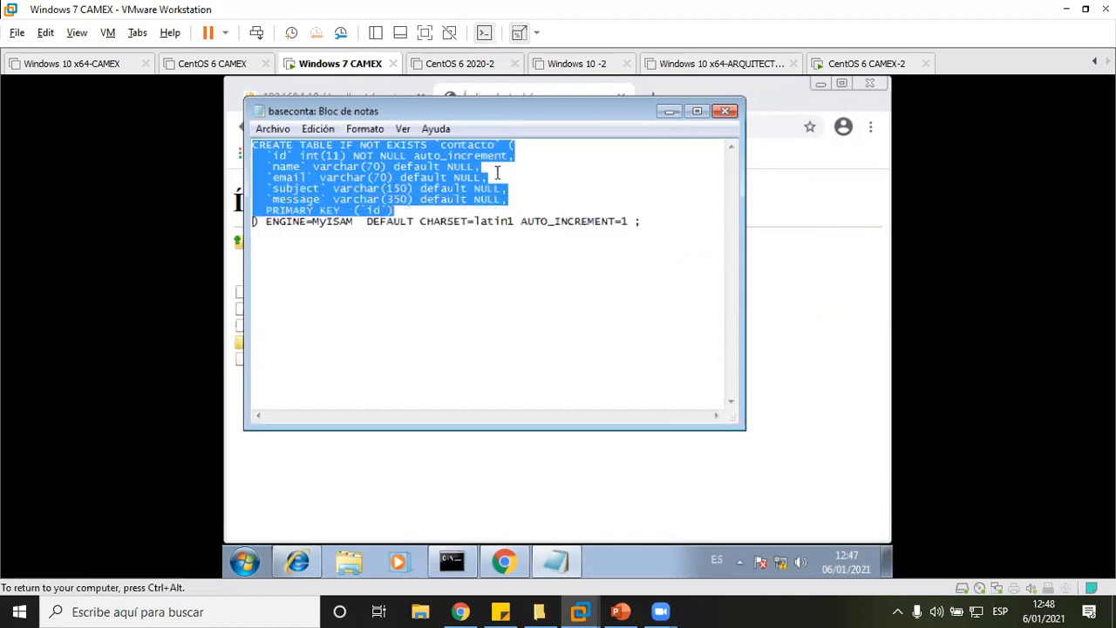
{"action": "key", "text": "shift+Right"}
{"action": "key", "text": "shift+Right"}
- Replace the table name in the CREATE TABLE statement with forms, keeping it enclosed in backticks
{"action": "left_click", "coordinate": [490, 182]}
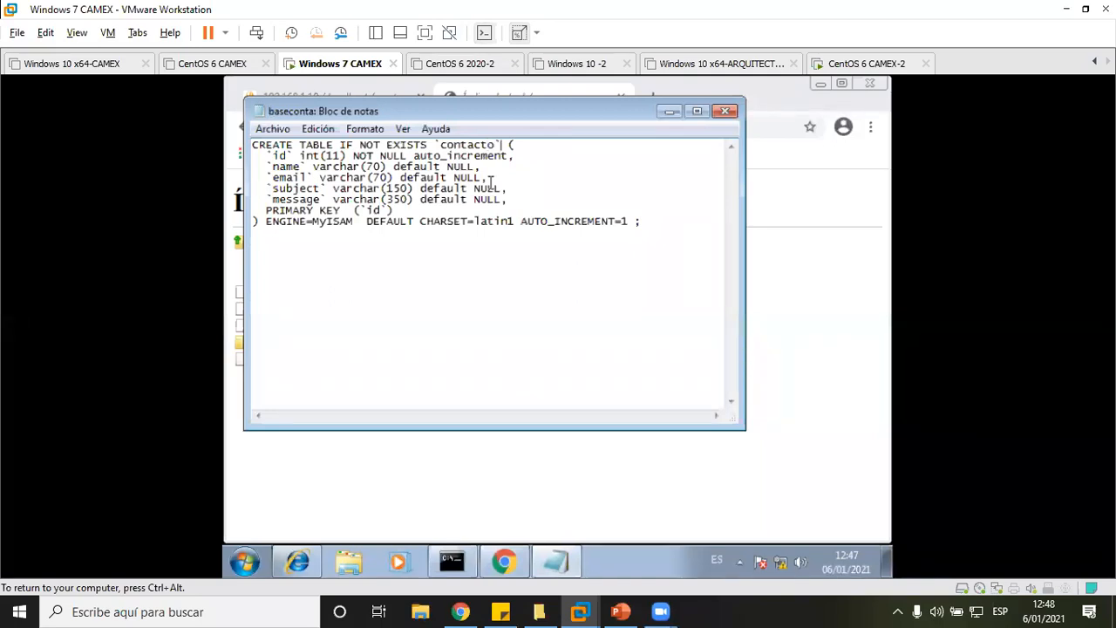
{"action": "key", "text": "BackSpace"}
{"action": "key", "text": "BackSpace"}
{"action": "key", "text": "BackSpace"}
{"action": "key", "text": "BackSpace"}
{"action": "key", "text": "BackSpace"}
{"action": "key", "text": "BackSpace"}
{"action": "key", "text": "BackSpace"}
{"action": "key", "text": "BackSpace"}
{"action": "type", "text": "foms"}
{"action": "key", "text": "BackSpace"}
{"action": "key", "text": "BackSpace"}
{"action": "type", "text": "mrms"}
{"action": "key", "text": "BackSpace"}
{"action": "key", "text": "BackSpace"}
{"action": "key", "text": "BackSpace"}
{"action": "key", "text": "BackSpace"}
{"action": "type", "text": "rms"}
{"action": "key", "text": "Delete"}
- Copy the entire CREATE TABLE script for forms, from its first line through the ENGINE line
{"action": "key", "text": "Home"}
{"action": "key", "text": "shift+Down"}
{"action": "key", "text": "shift+Down"}
{"action": "key", "text": "shift+Down"}
{"action": "key", "text": "shift+Down"}
{"action": "key", "text": "shift+Down"}
{"action": "key", "text": "shift+Down"}
{"action": "key", "text": "shift+Down"}
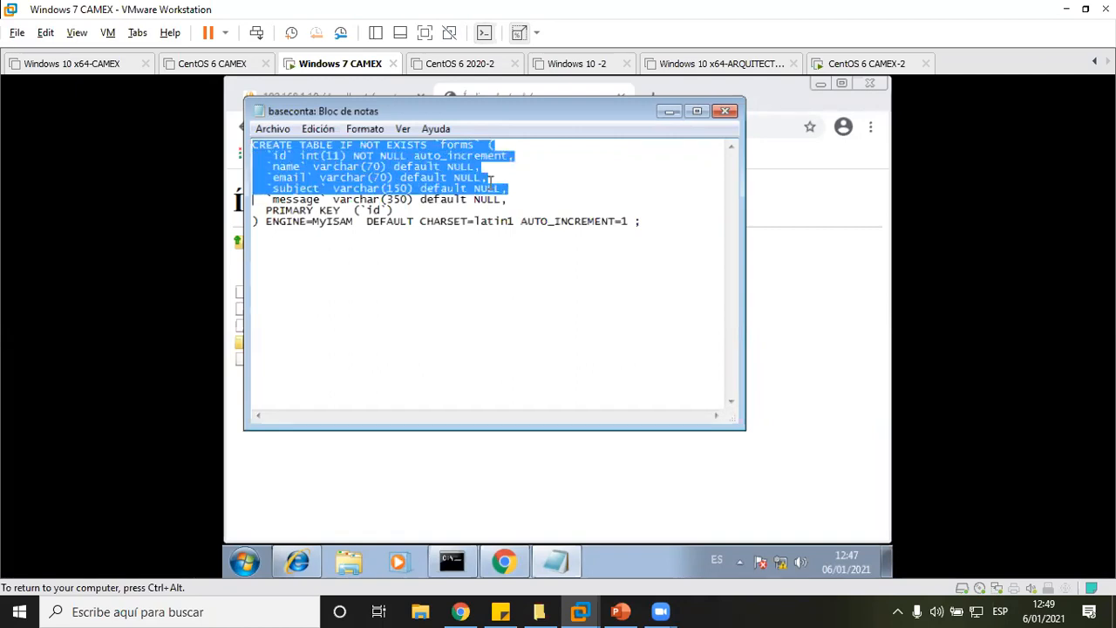
{"action": "key", "text": "shift+Right"}
{"action": "key", "text": "shift+Right"}
{"action": "key", "text": "shift+Right"}
{"action": "key", "text": "shift+Right"}
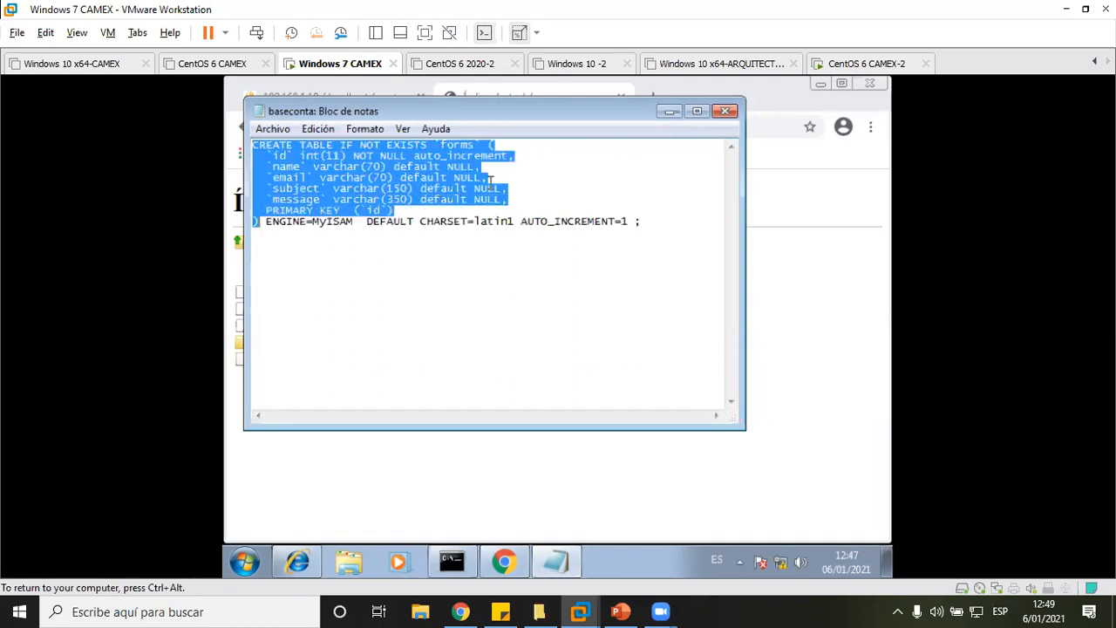
{"action": "key", "text": "shift+End"}
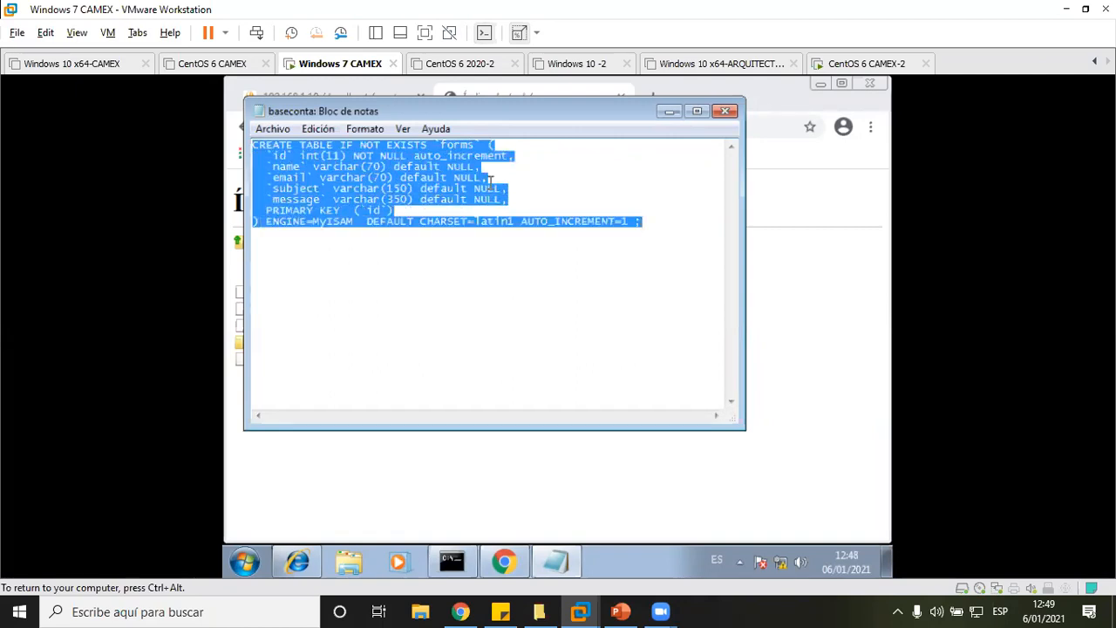
{"action": "right_click", "coordinate": [427, 171]}
{"action": "left_click", "coordinate": [501, 228]}
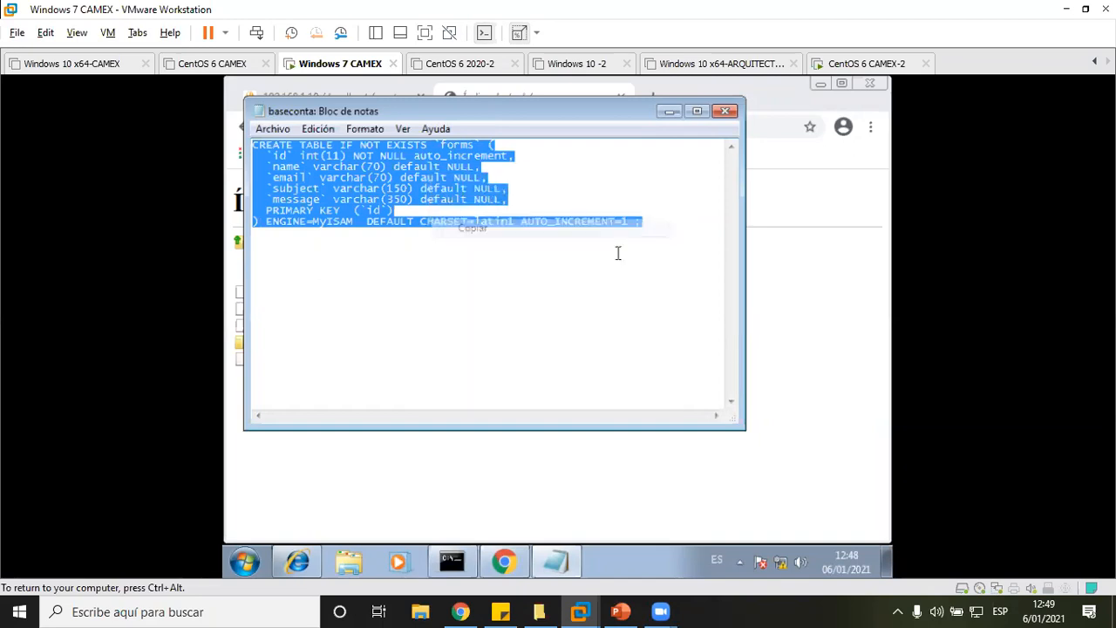
- Switch to phpMyAdmin in Chrome, paste the copied script into the contacto database's SQL query box and run it
{"action": "left_click", "coordinate": [791, 273]}
{"action": "left_click", "coordinate": [340, 96]}
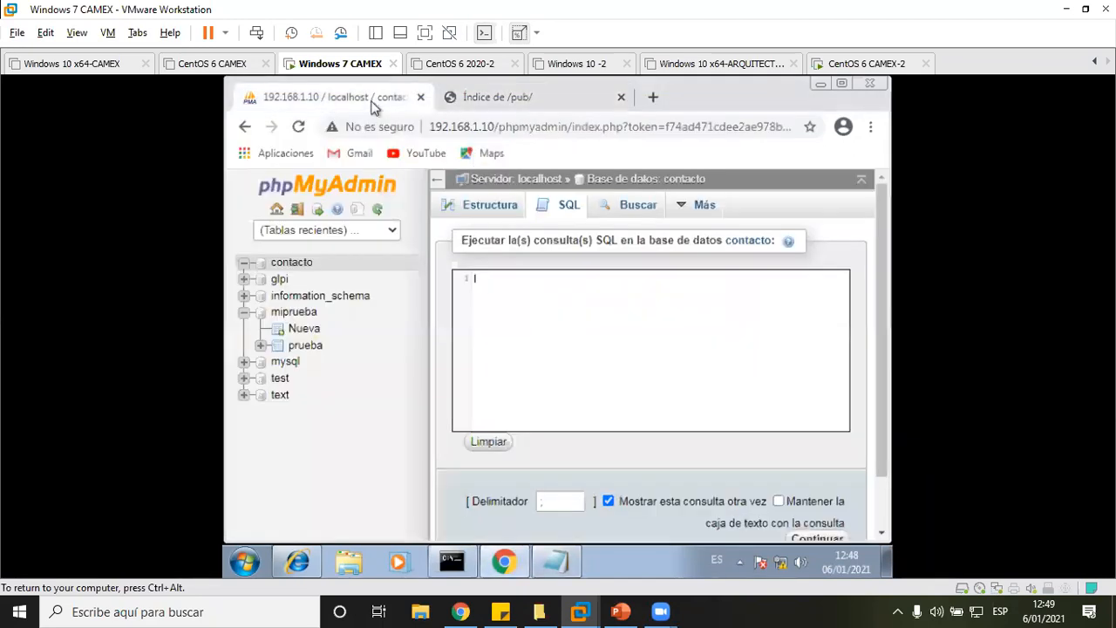
{"action": "right_click", "coordinate": [535, 331]}
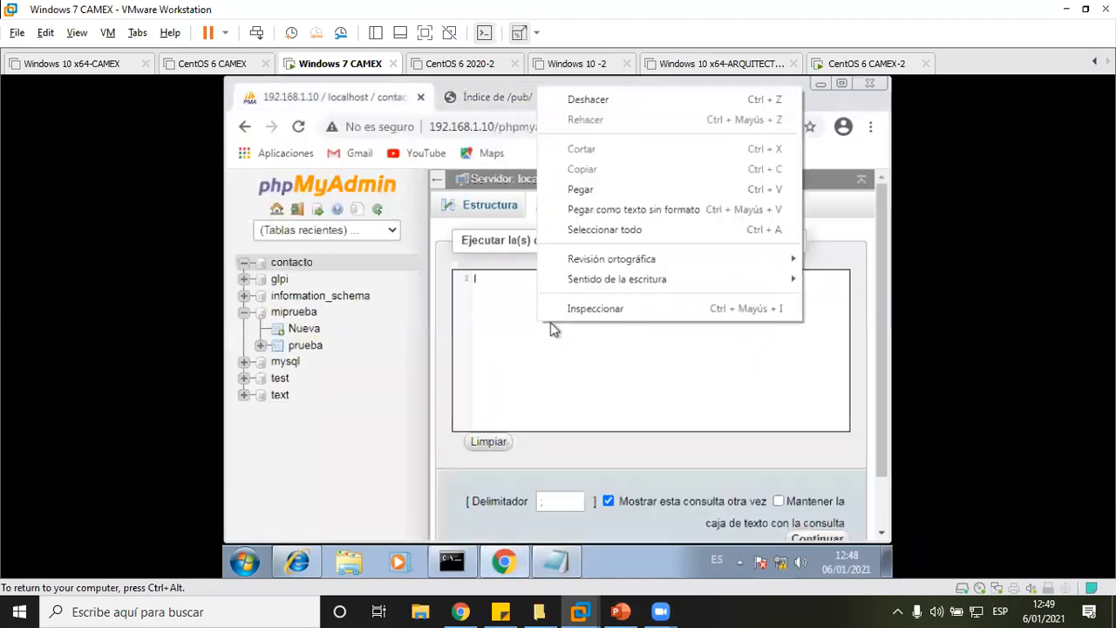
{"action": "left_click", "coordinate": [626, 190]}
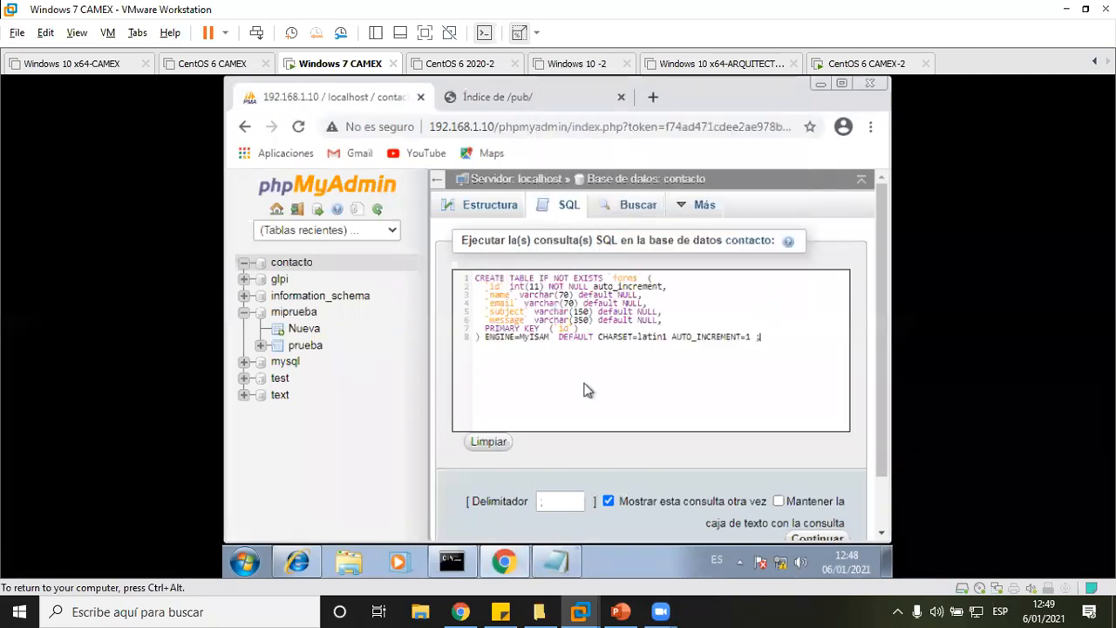
{"action": "scroll", "coordinate": [735, 415], "scroll_direction": "down", "scroll_amount": 1}
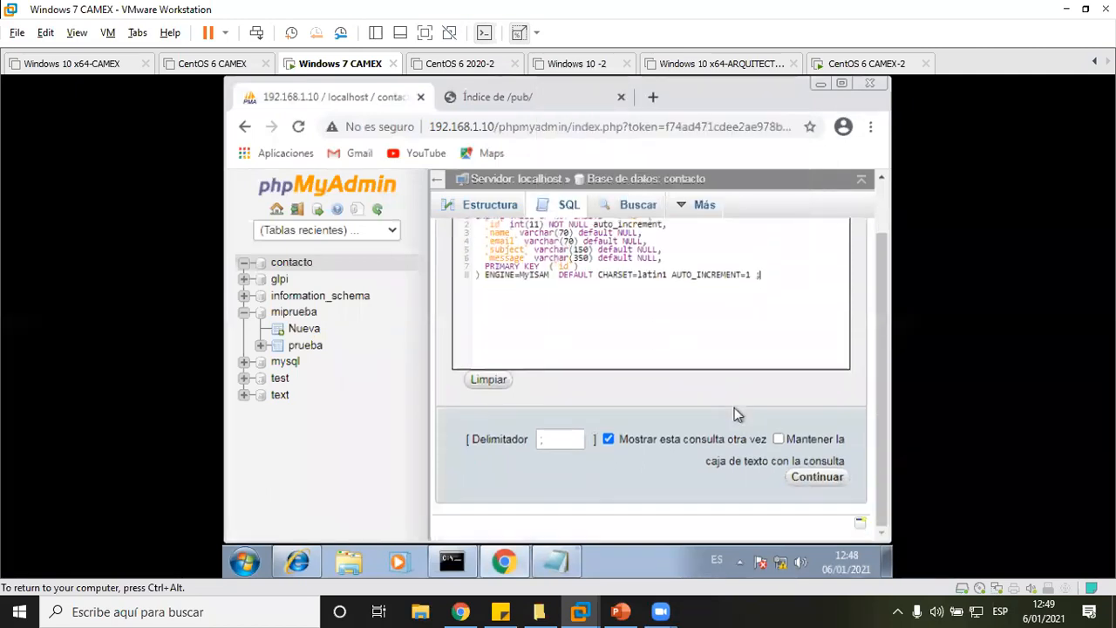
{"action": "scroll", "coordinate": [734, 407], "scroll_direction": "up", "scroll_amount": 1}
{"action": "scroll", "coordinate": [735, 413], "scroll_direction": "down", "scroll_amount": 1}
{"action": "left_click", "coordinate": [817, 476]}
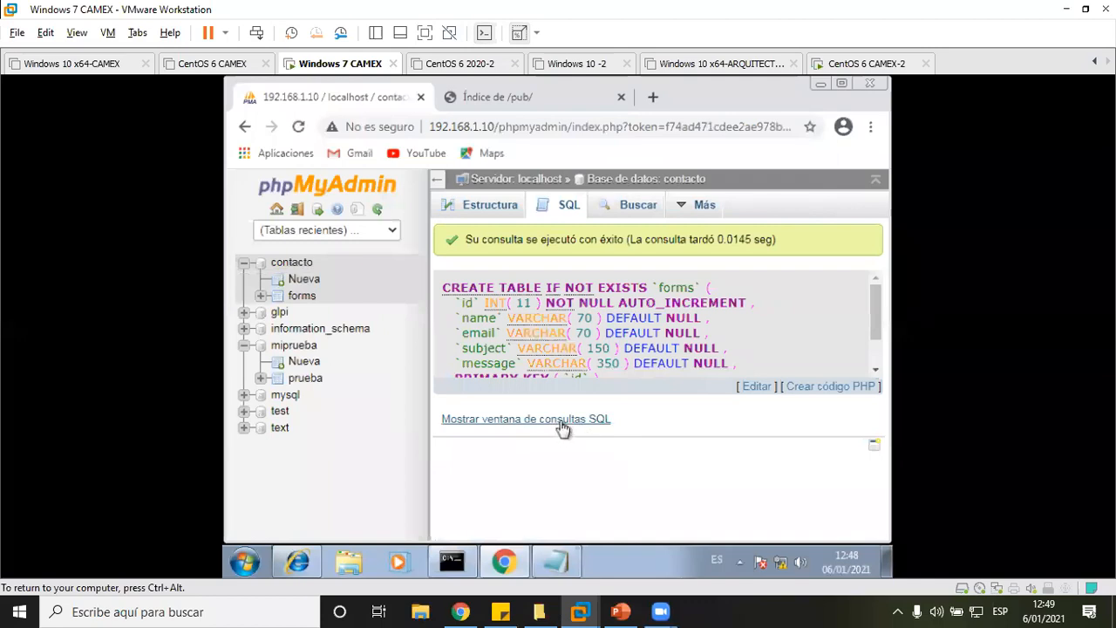
- Open the forms table in the contacto database and examine its column structure
{"action": "left_click", "coordinate": [301, 297]}
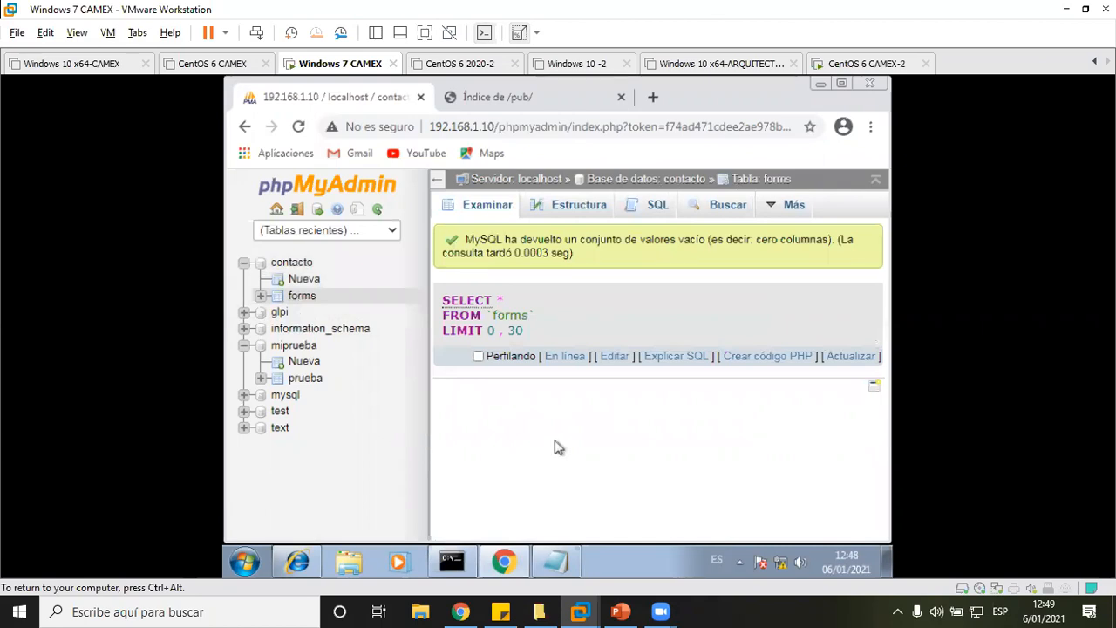
{"action": "left_click", "coordinate": [578, 215]}
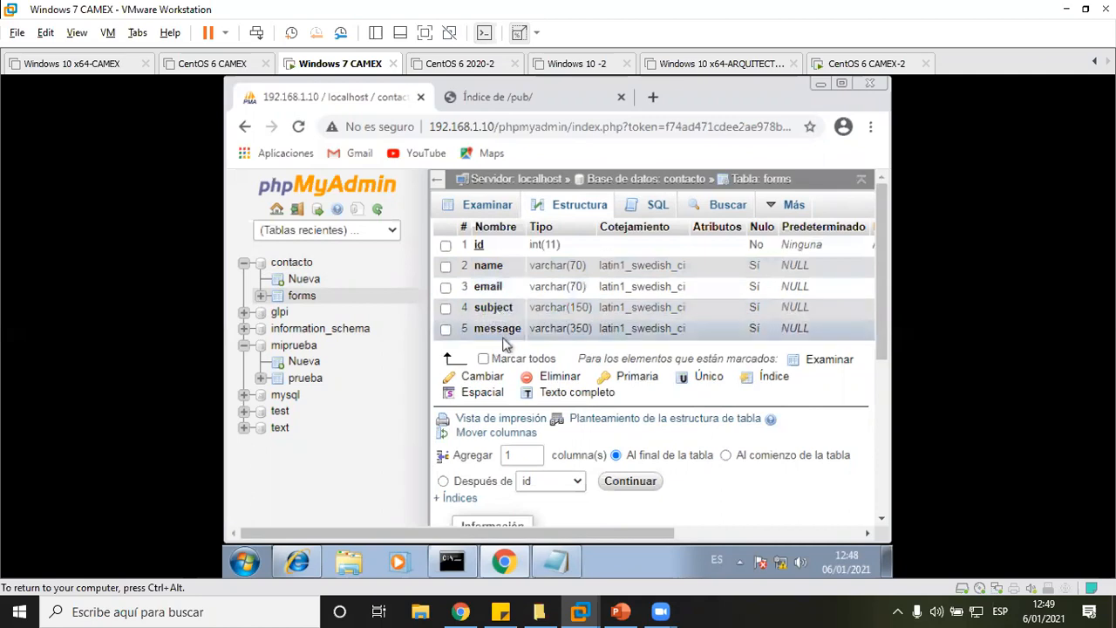
{"action": "scroll", "coordinate": [542, 397], "scroll_direction": "down", "scroll_amount": 3}
{"action": "scroll", "coordinate": [542, 397], "scroll_direction": "up", "scroll_amount": 3}
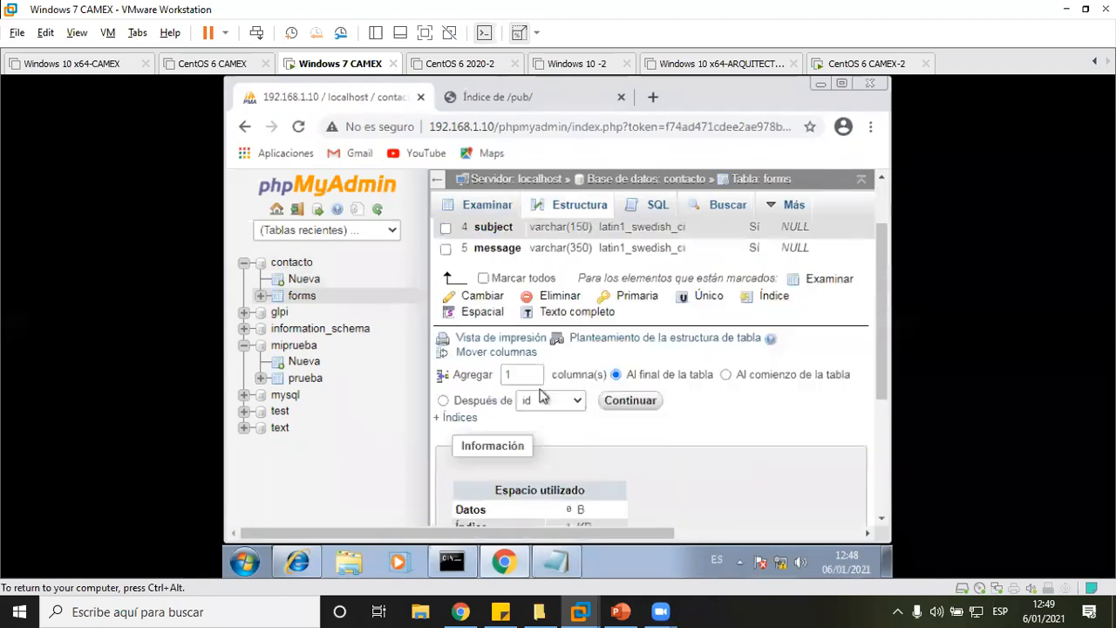